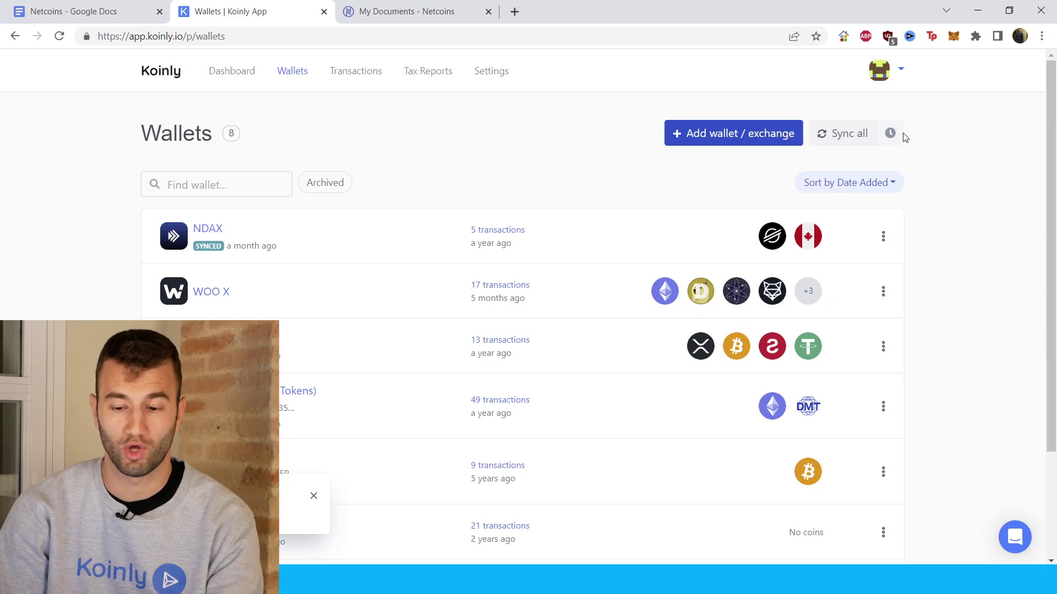
Add a new wallet in Koinly by searching 'netcoin' and selecting the Netcoins card
{"action": "left_click", "coordinate": [688, 138]}
{"action": "left_click", "coordinate": [396, 150]}
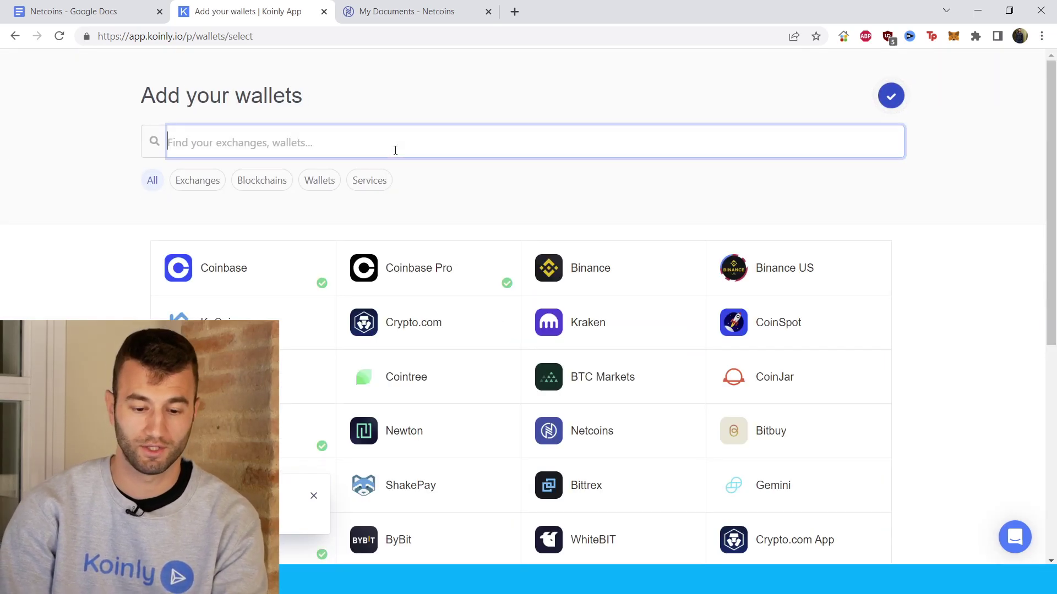
{"action": "type", "text": "neto"}
{"action": "key", "text": "BackSpace"}
{"action": "type", "text": "w"}
{"action": "key", "text": "BackSpace"}
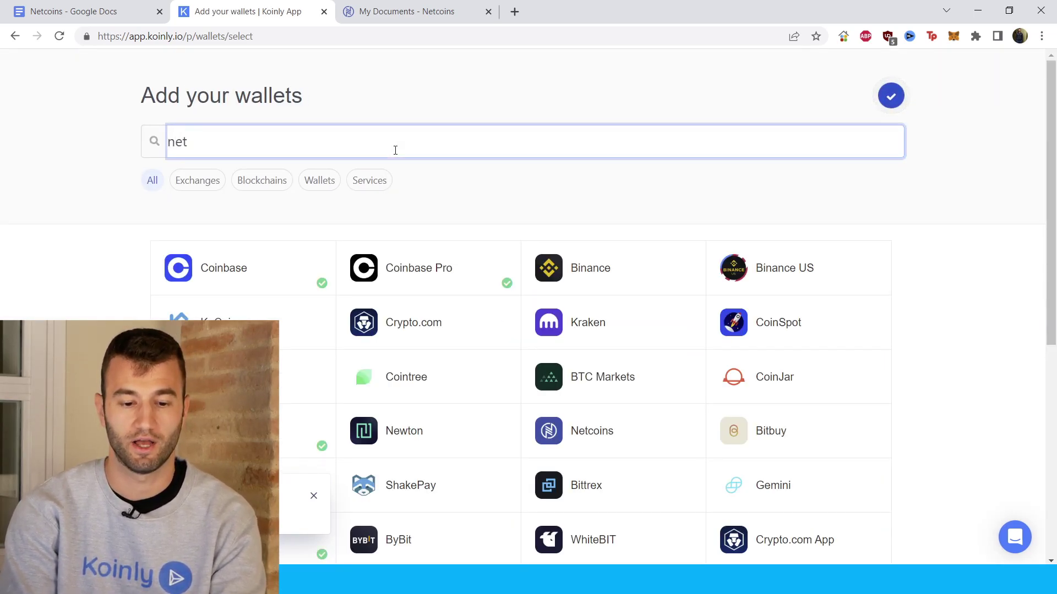
{"action": "type", "text": "coin"}
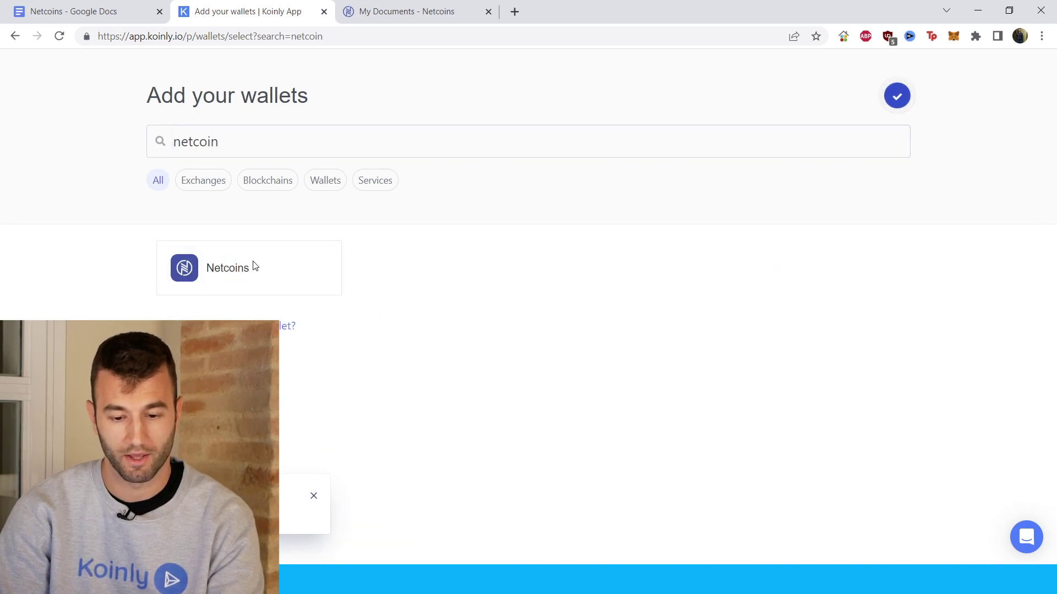
{"action": "left_click", "coordinate": [254, 267]}
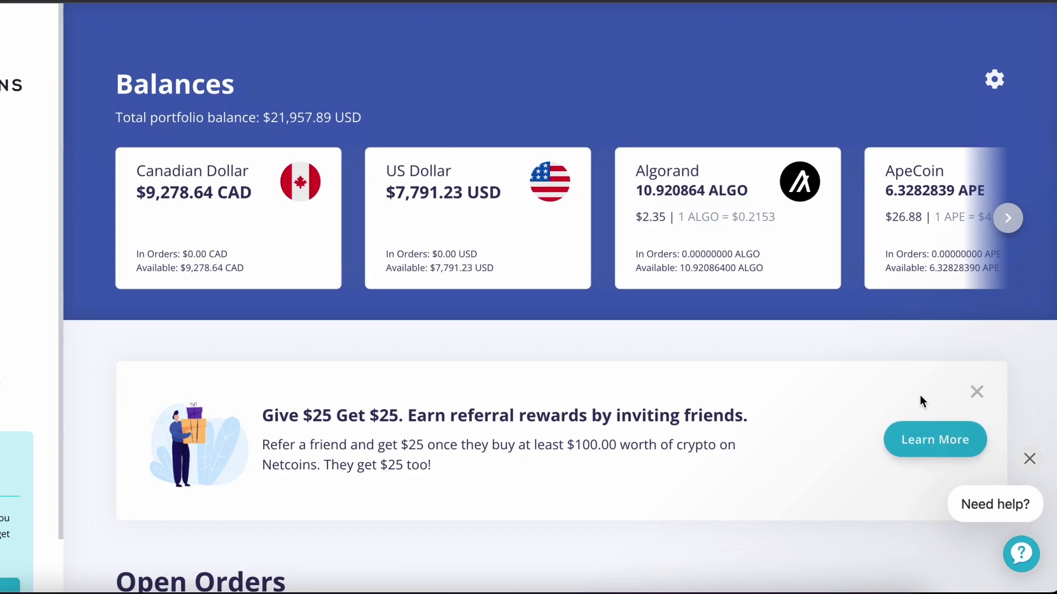
From Netcoins' My Documents page, choose Connect with Koinly under Tax Reports
{"action": "left_click", "coordinate": [993, 81]}
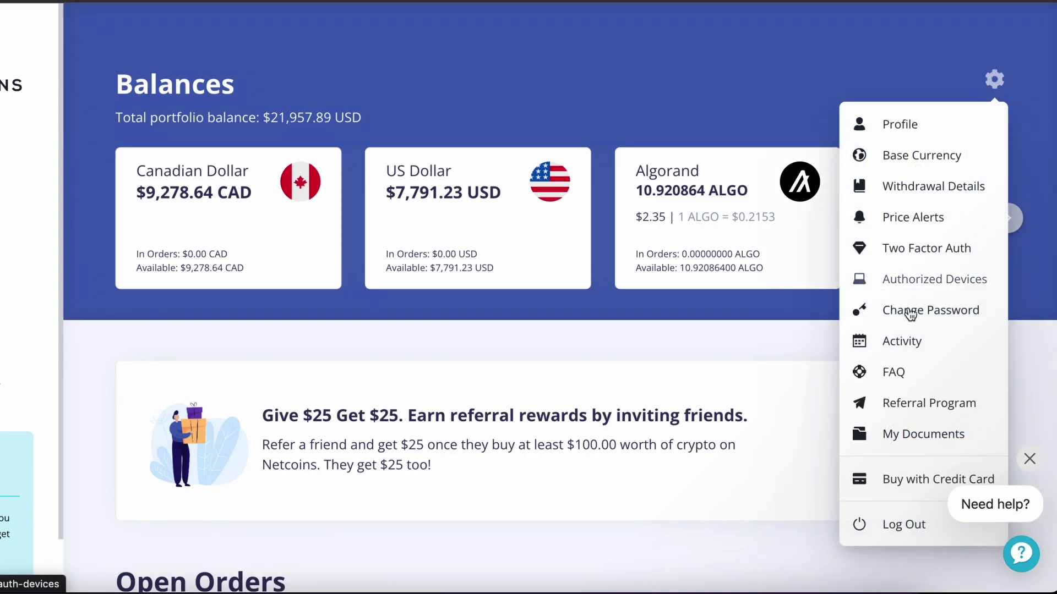
{"action": "left_click", "coordinate": [892, 444]}
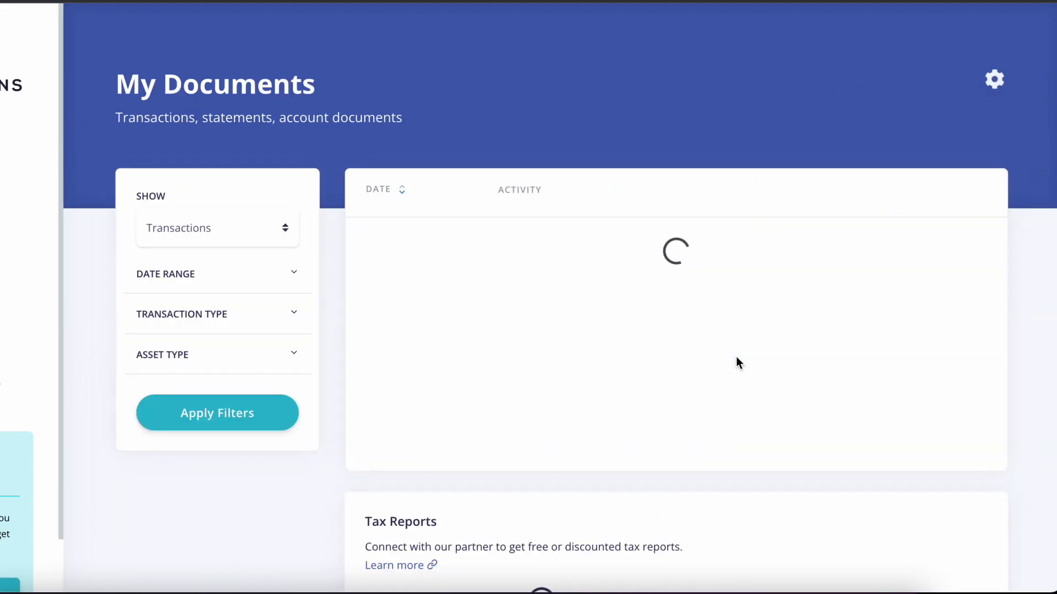
{"action": "scroll", "coordinate": [736, 361], "scroll_direction": "down", "scroll_amount": 10}
{"action": "scroll", "coordinate": [735, 357], "scroll_direction": "down", "scroll_amount": 3}
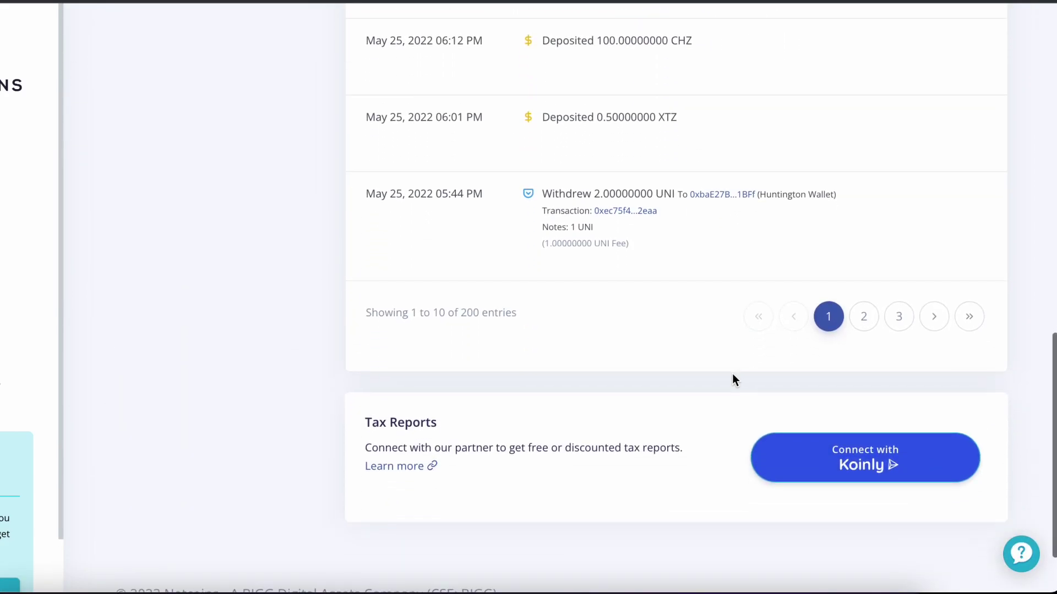
{"action": "left_click", "coordinate": [805, 447]}
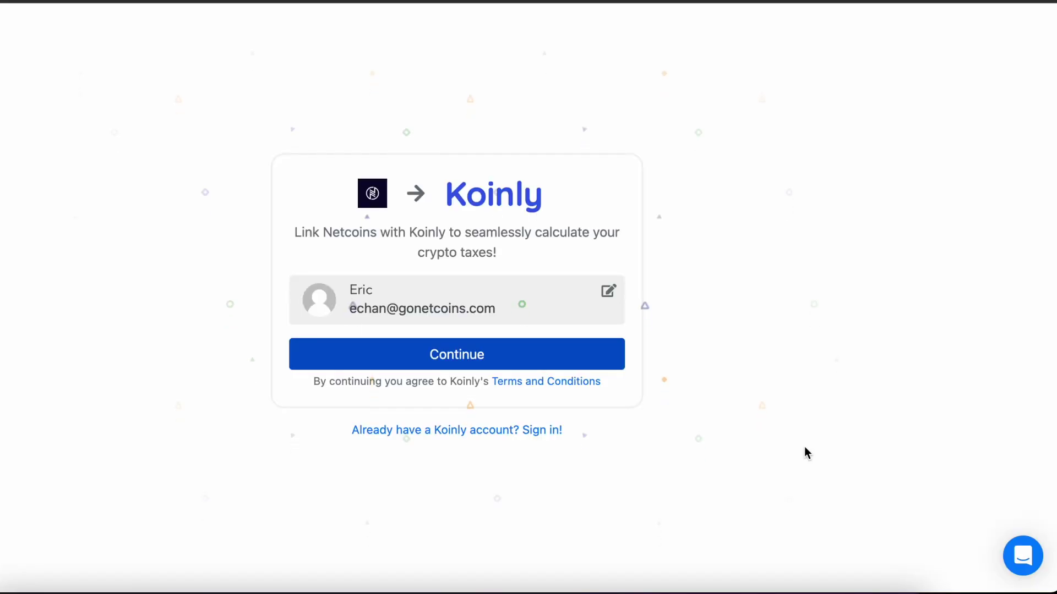
Return to Netcoins My Documents showing Transactions, with Date Range All Time and Transaction Type filters expanded
{"action": "left_click", "coordinate": [615, 356]}
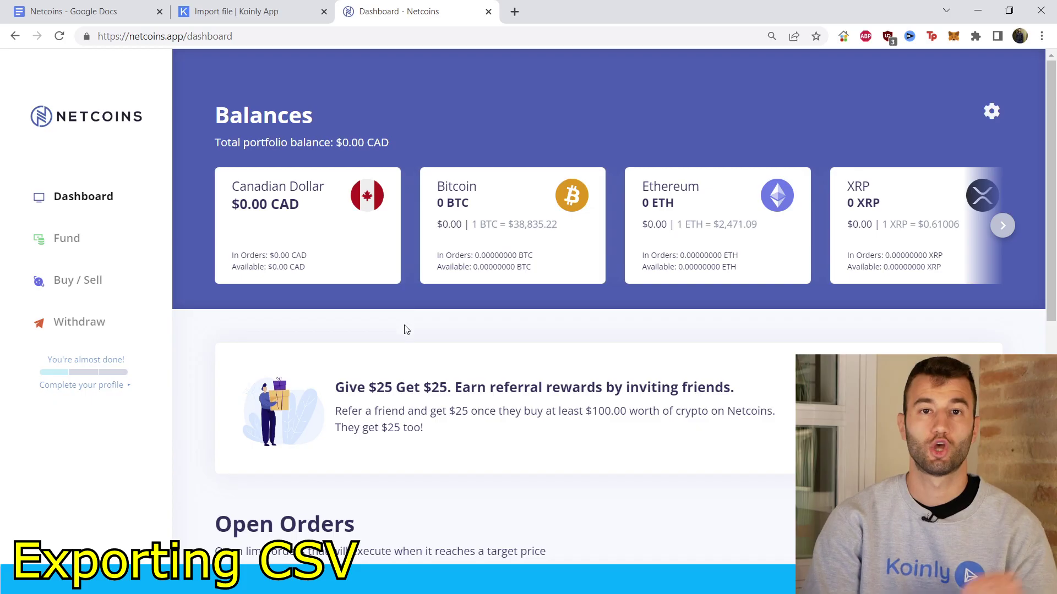
{"action": "left_click", "coordinate": [994, 112]}
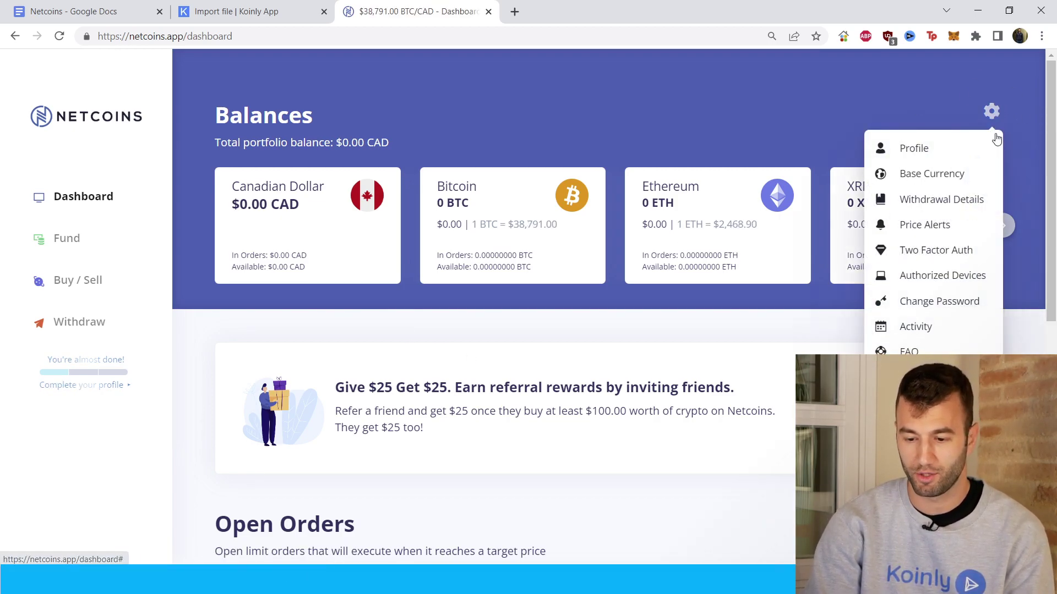
{"action": "left_click", "coordinate": [930, 377]}
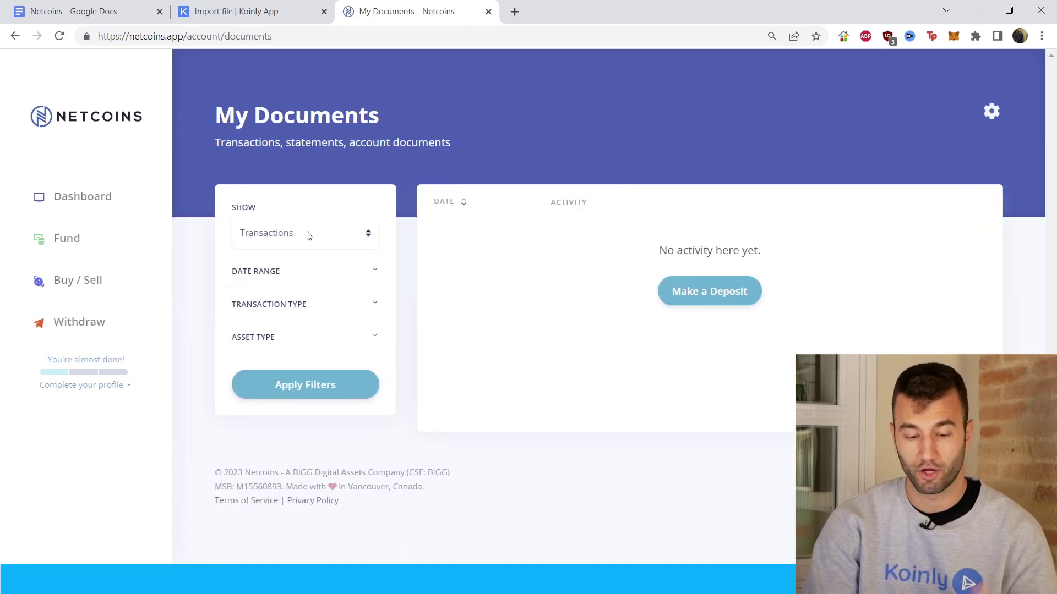
{"action": "left_click", "coordinate": [311, 236]}
{"action": "left_click", "coordinate": [315, 254]}
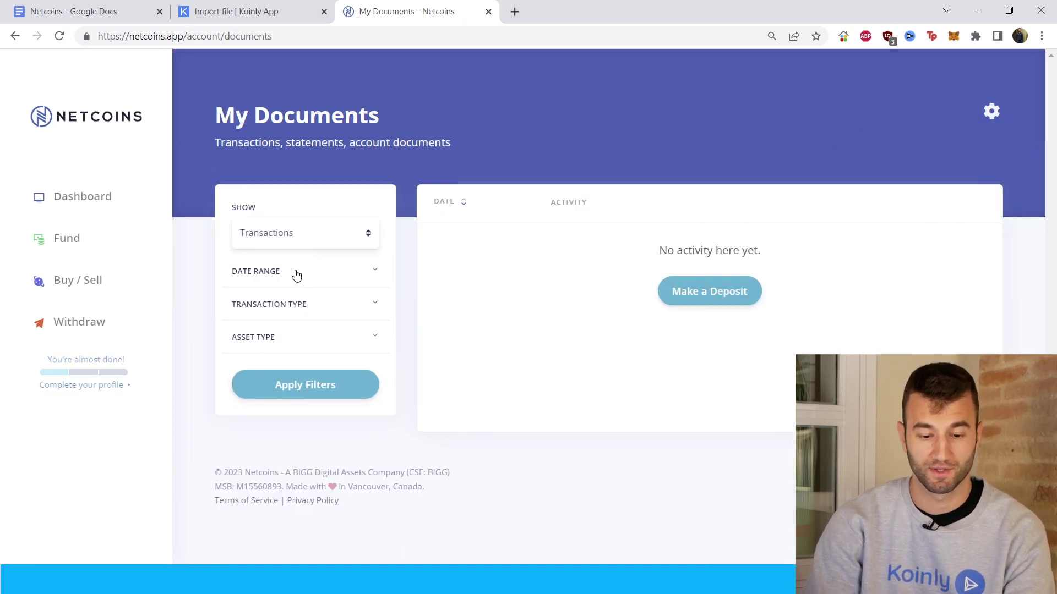
{"action": "left_click", "coordinate": [296, 276]}
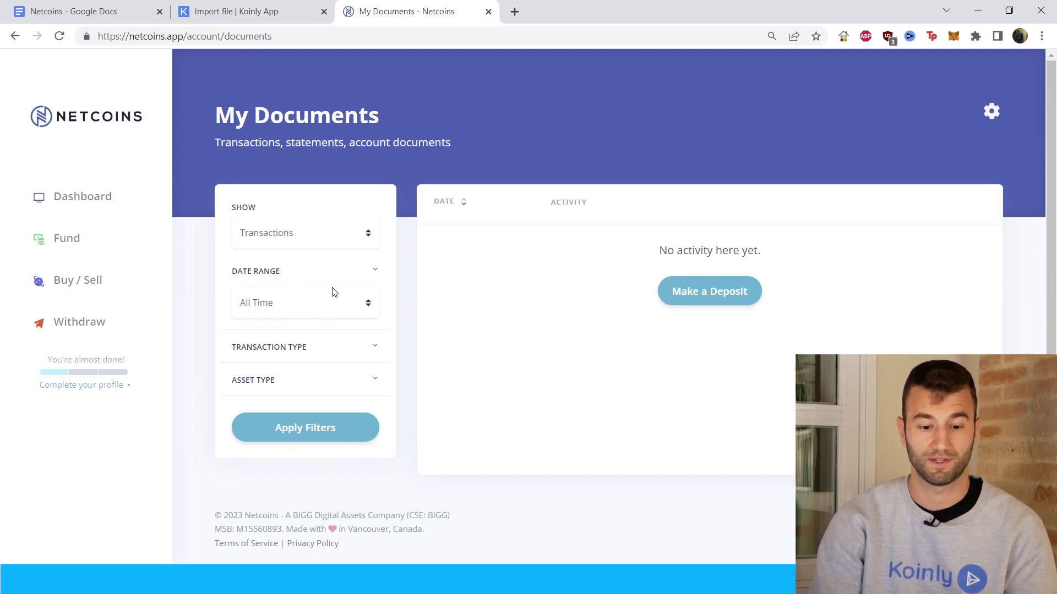
{"action": "left_click", "coordinate": [296, 356]}
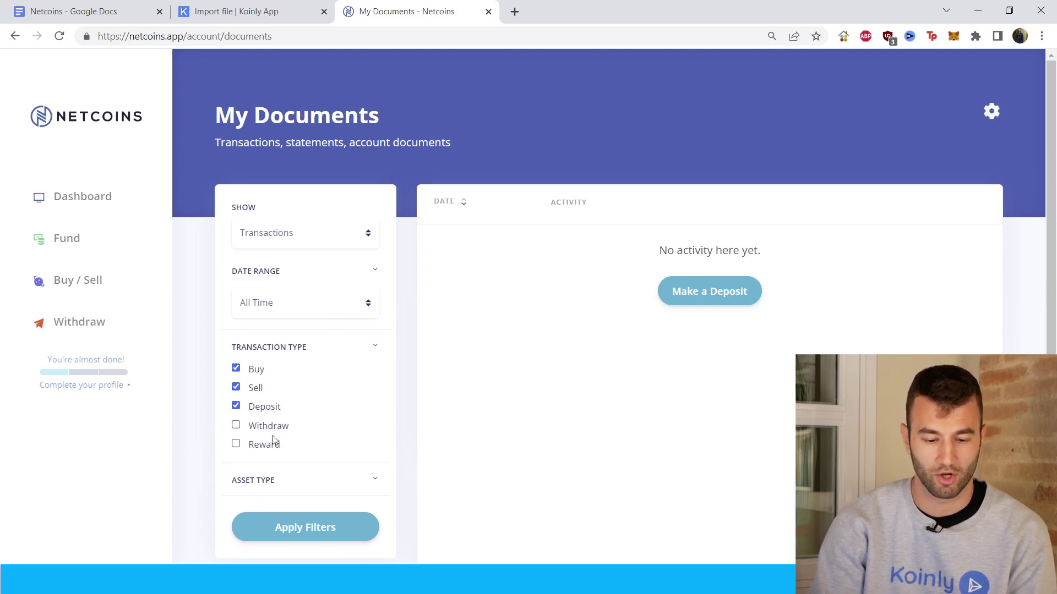
Include all transaction types and assets, including ApeCoin, for All Time and apply the filters
{"action": "scroll", "coordinate": [264, 342], "scroll_direction": "down", "scroll_amount": 2}
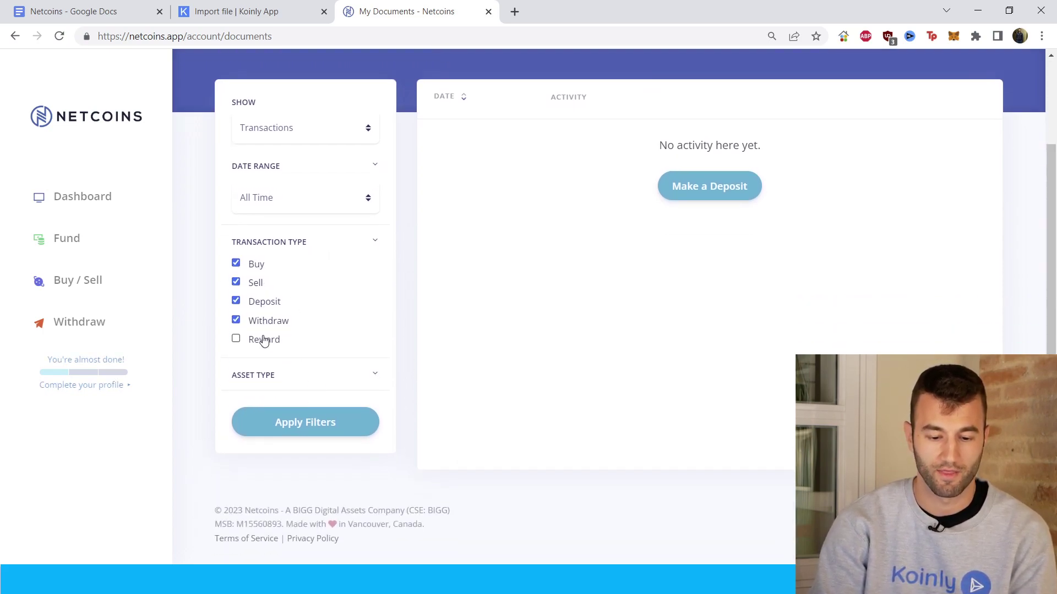
{"action": "left_click", "coordinate": [279, 376]}
{"action": "scroll", "coordinate": [276, 349], "scroll_direction": "down", "scroll_amount": 1}
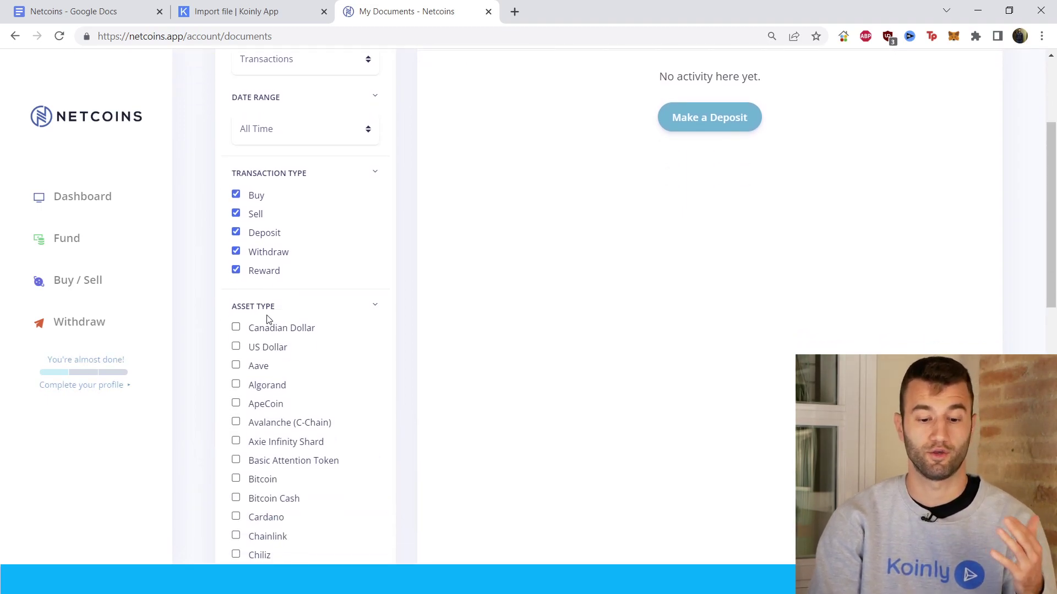
{"action": "left_click", "coordinate": [265, 410]}
{"action": "scroll", "coordinate": [269, 407], "scroll_direction": "down", "scroll_amount": 10}
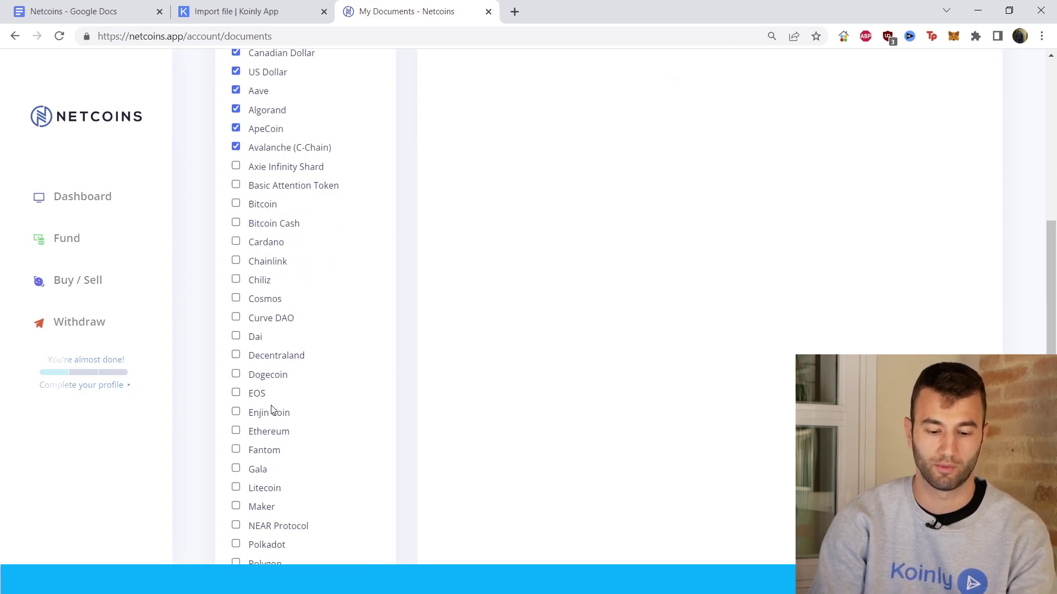
{"action": "scroll", "coordinate": [309, 418], "scroll_direction": "down", "scroll_amount": 3}
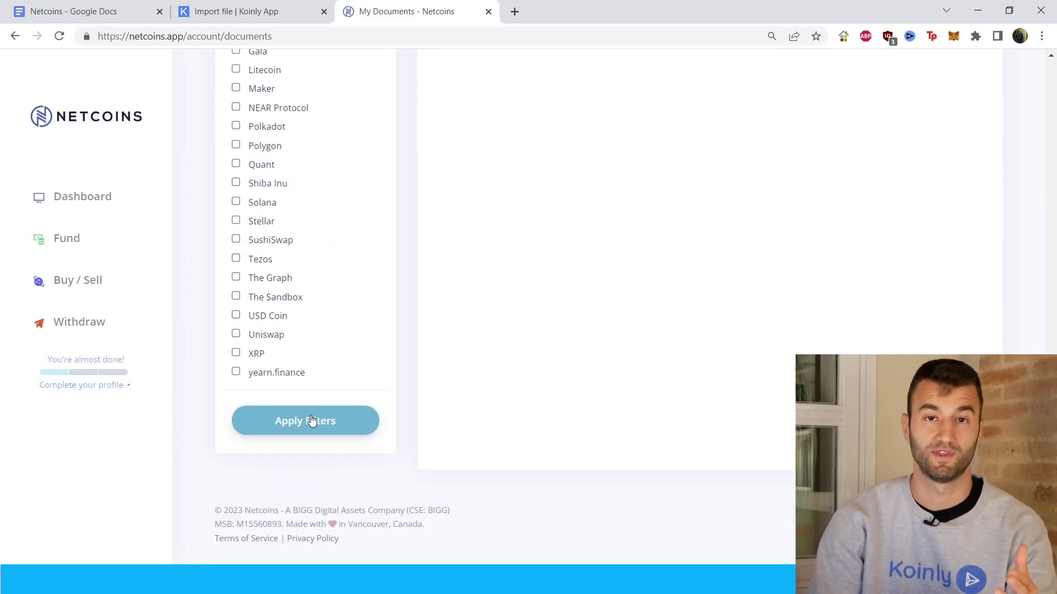
{"action": "left_click", "coordinate": [311, 421]}
{"action": "scroll", "coordinate": [601, 361], "scroll_direction": "up", "scroll_amount": 14}
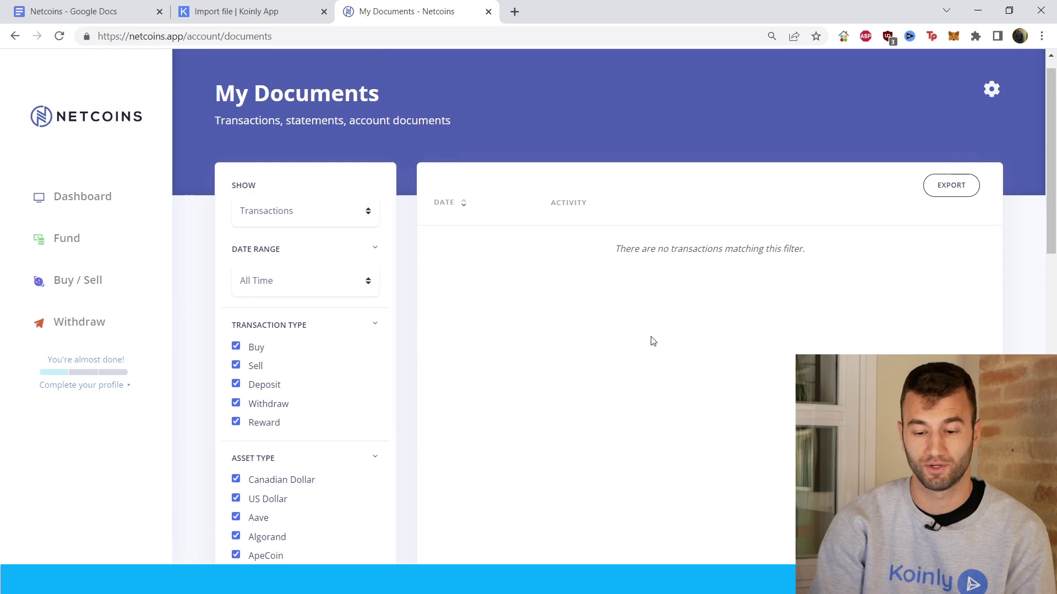
{"action": "scroll", "coordinate": [671, 297], "scroll_direction": "up", "scroll_amount": 1}
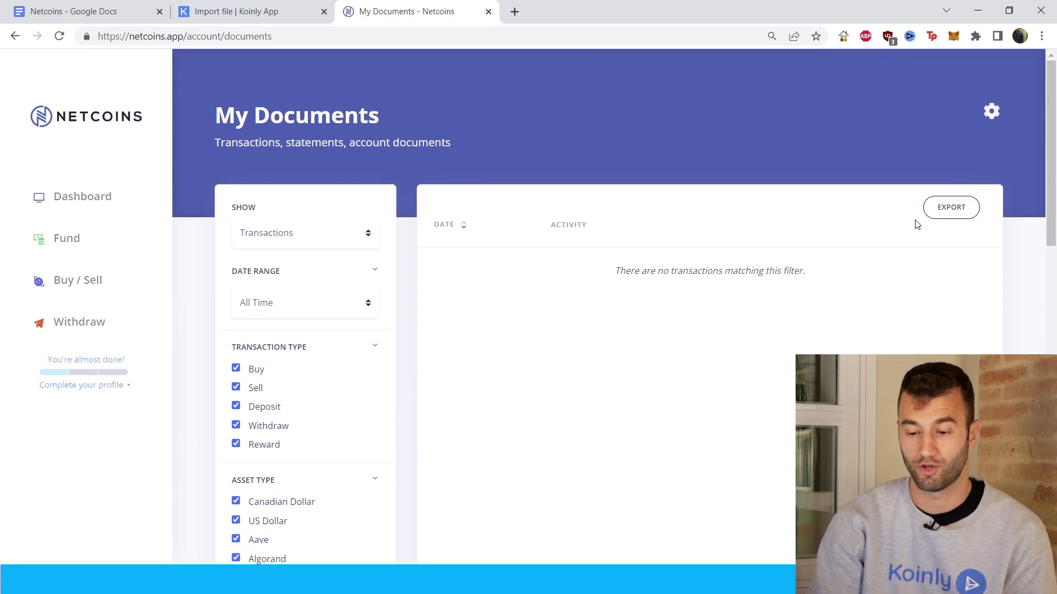
Export the Netcoins transactions as a Koinly (2022) CSV, then go back to Koinly's import page
{"action": "left_click", "coordinate": [943, 213]}
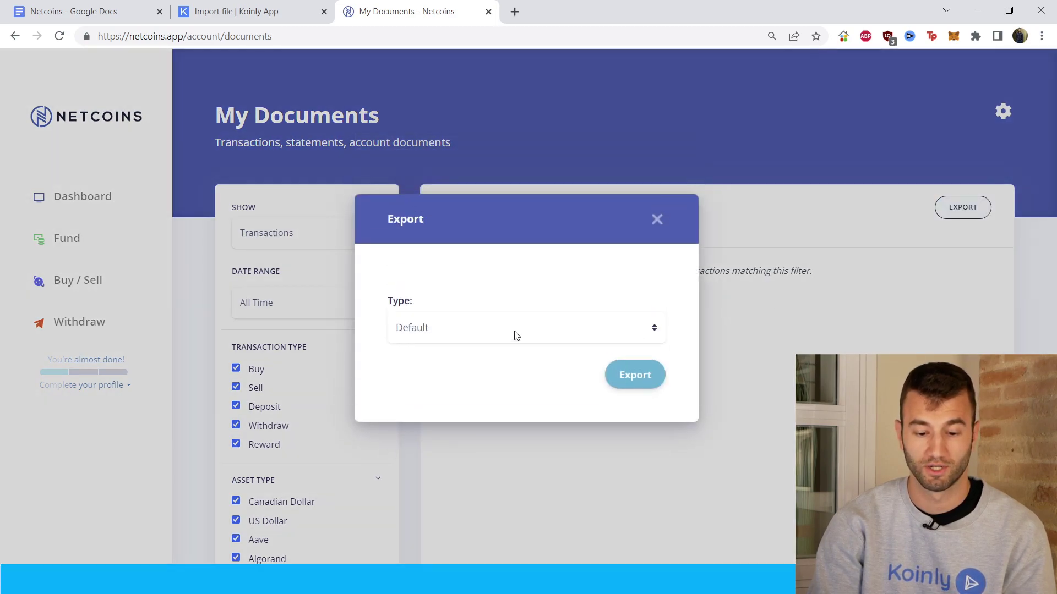
{"action": "left_click", "coordinate": [516, 335]}
{"action": "left_click", "coordinate": [460, 365]}
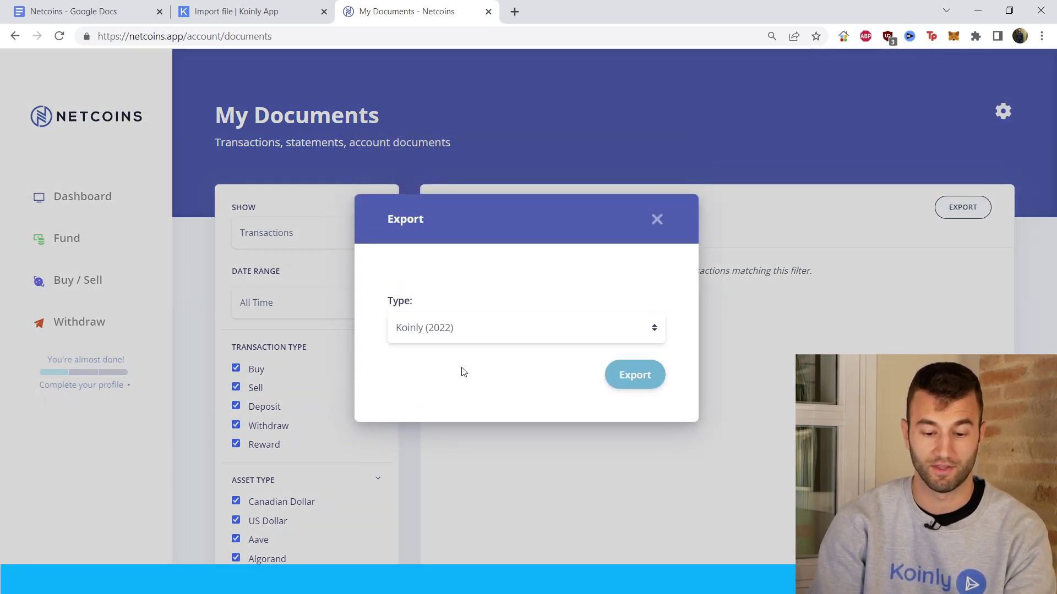
{"action": "left_click", "coordinate": [650, 379]}
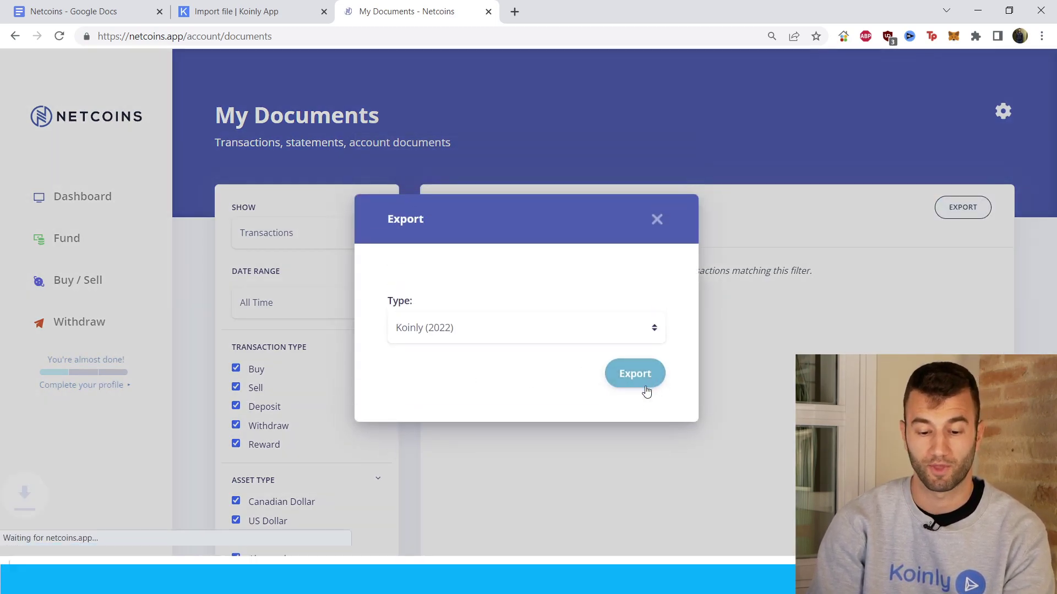
{"action": "left_click", "coordinate": [264, 10]}
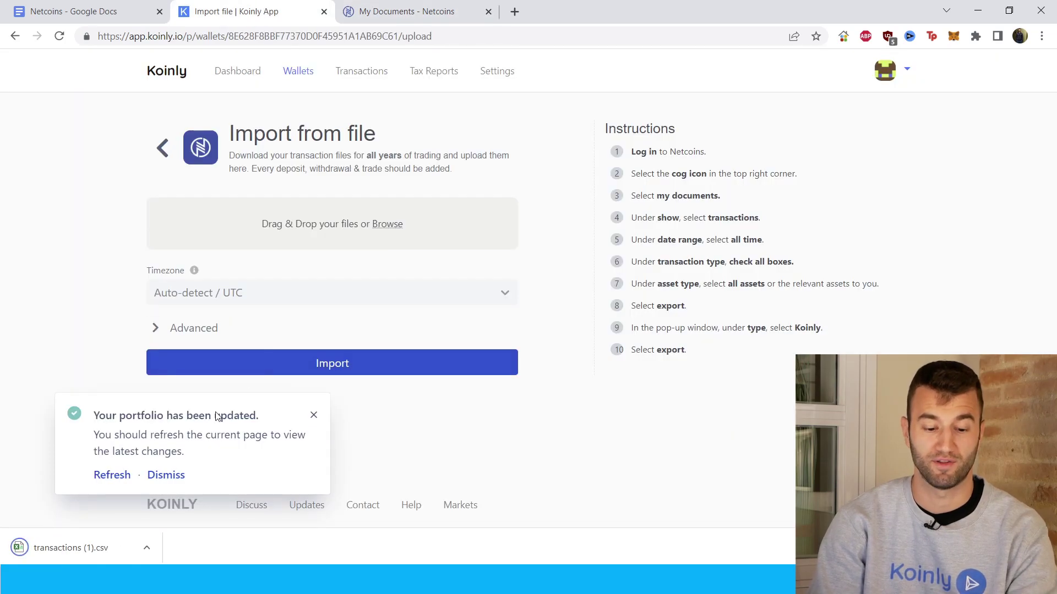
{"action": "left_click", "coordinate": [312, 417]}
Drag transactions (1).csv from the download bar into Koinly's import drop zone
{"action": "left_click_drag", "start_coordinate": [59, 544], "coordinate": [279, 220]}
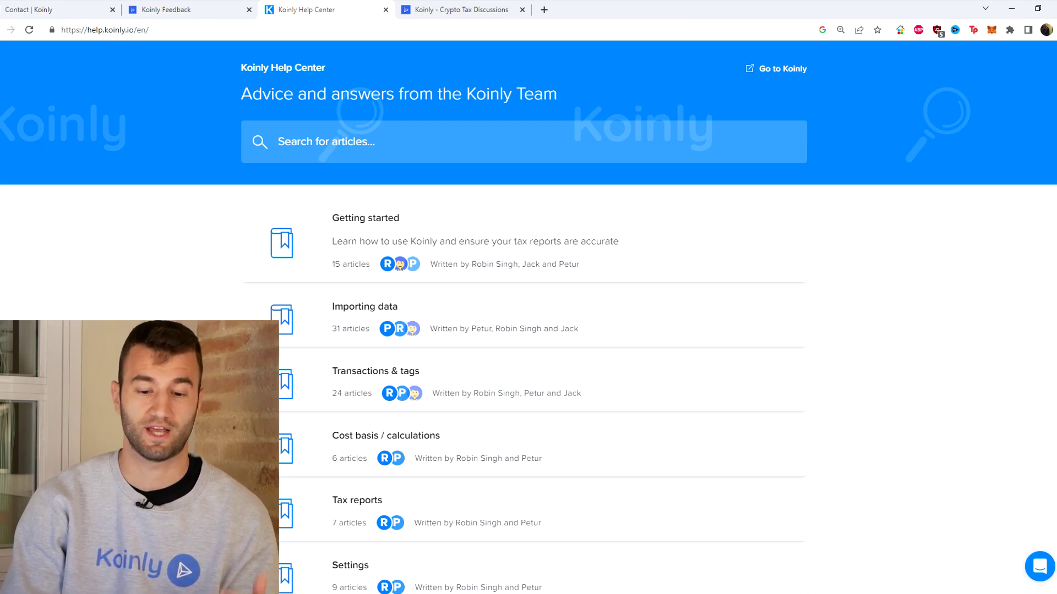
Look through the Koinly Feedback and Discuss tabs, ending on the Contact Koinly page
{"action": "key", "text": "ctrl+shift+Tab"}
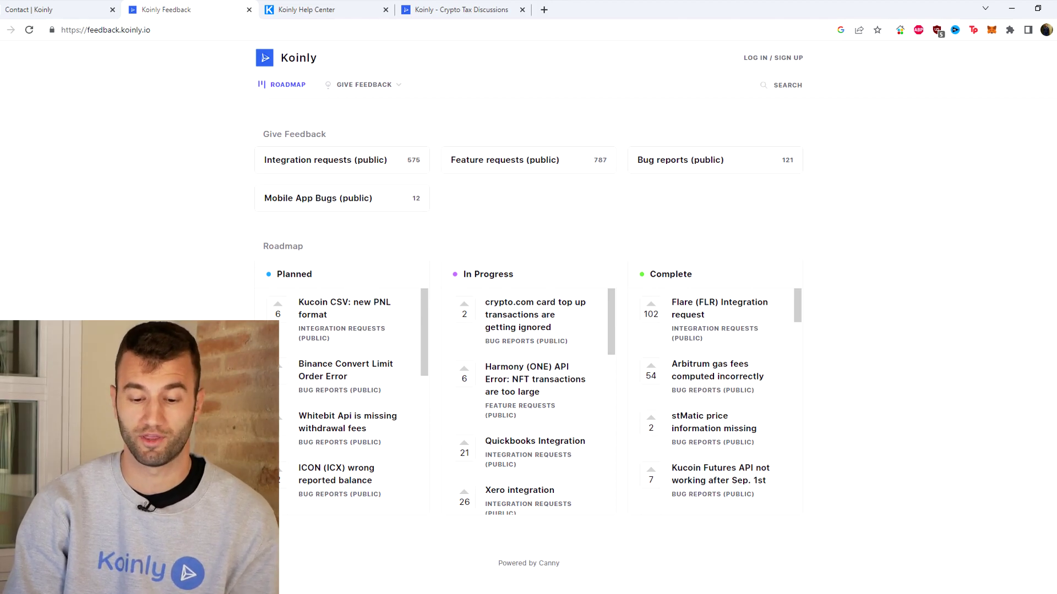
{"action": "key", "text": "ctrl+Tab"}
{"action": "key", "text": "ctrl+Tab"}
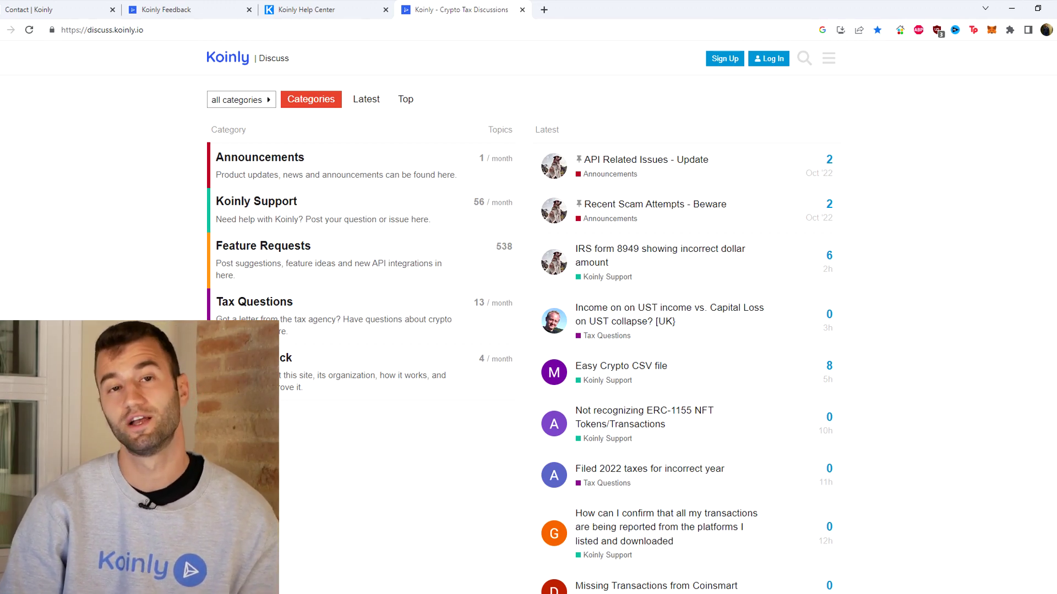
{"action": "key", "text": "ctrl+Tab"}
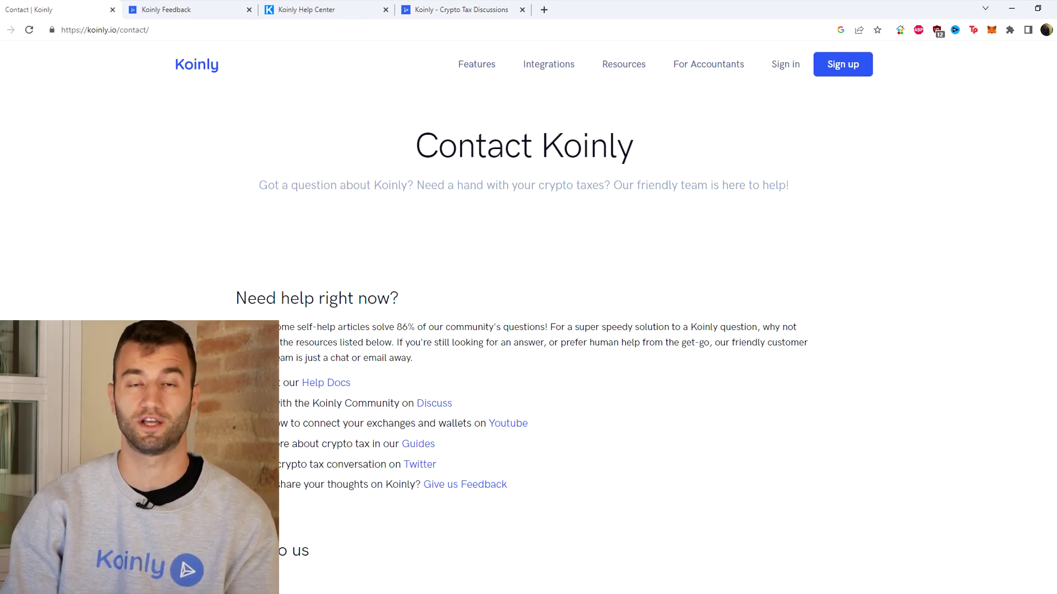